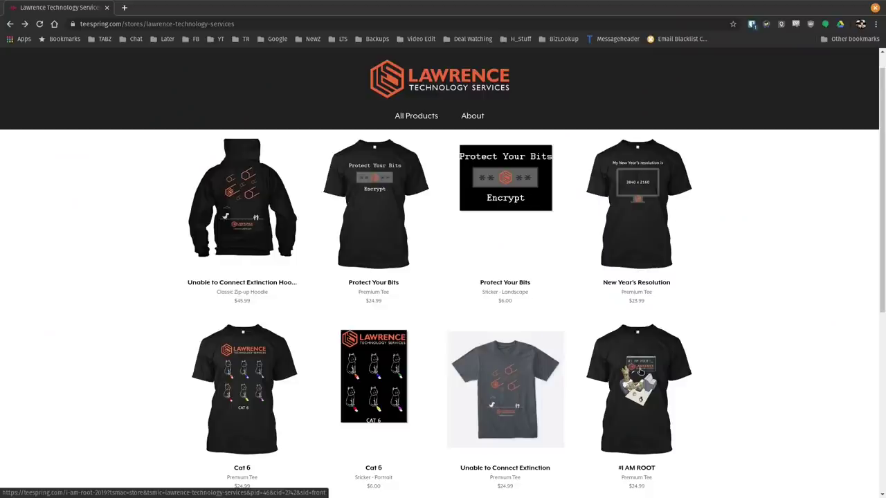
- Open the #I AM ROOT shirt's product page in the Teespring store
{"action": "left_click", "coordinate": [640, 372]}
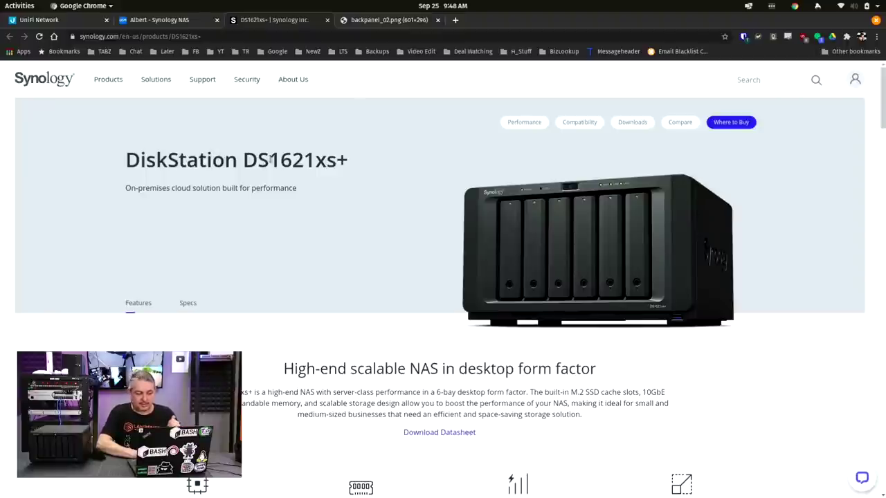
- View the DS1621xs+ back-panel image, then return to the NAS's DSM desktop
{"action": "left_click", "coordinate": [381, 21]}
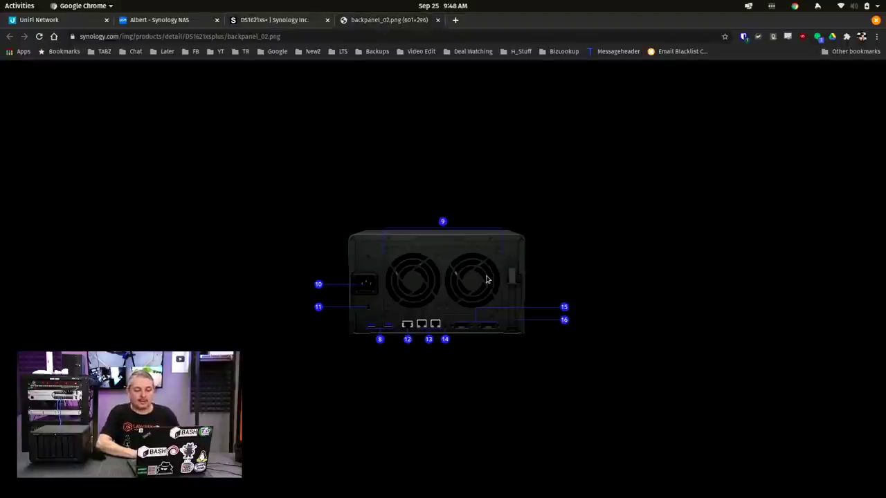
{"action": "left_click", "coordinate": [184, 22]}
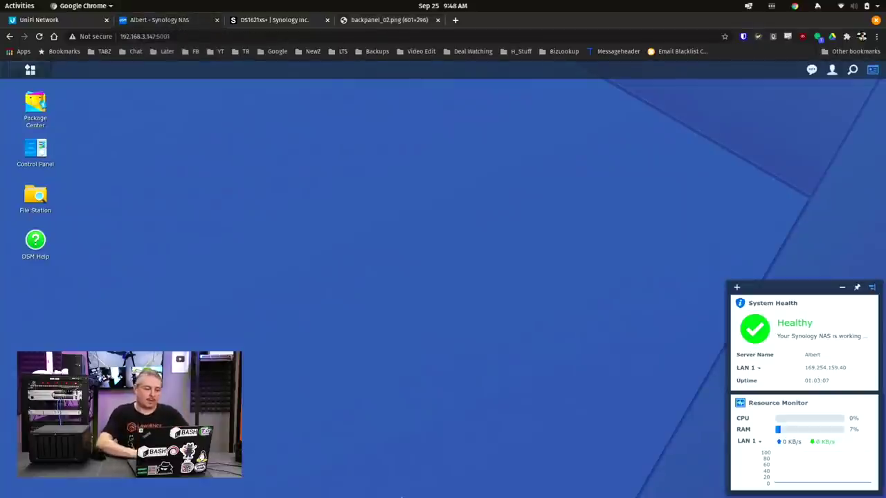
- In Control Panel's Network Interface list, expand LAN 2 and LAN 3 and open the Create menu
{"action": "left_click", "coordinate": [36, 152]}
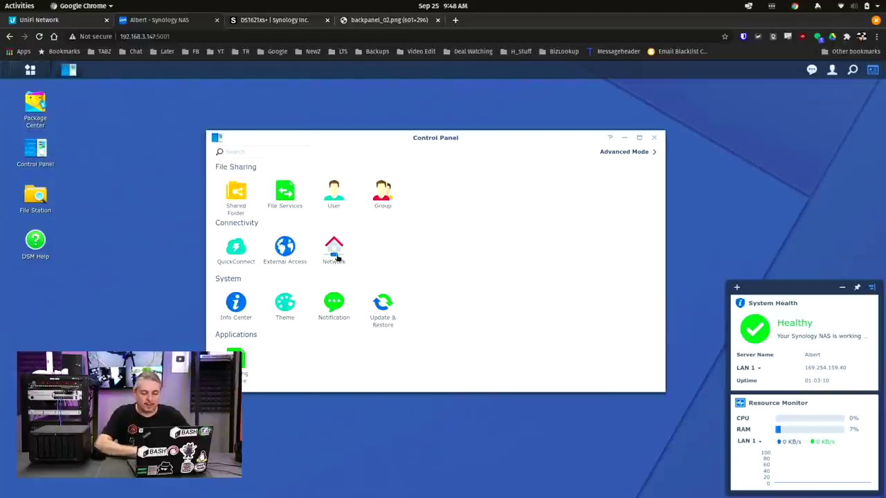
{"action": "left_click", "coordinate": [337, 258]}
{"action": "left_click", "coordinate": [407, 150]}
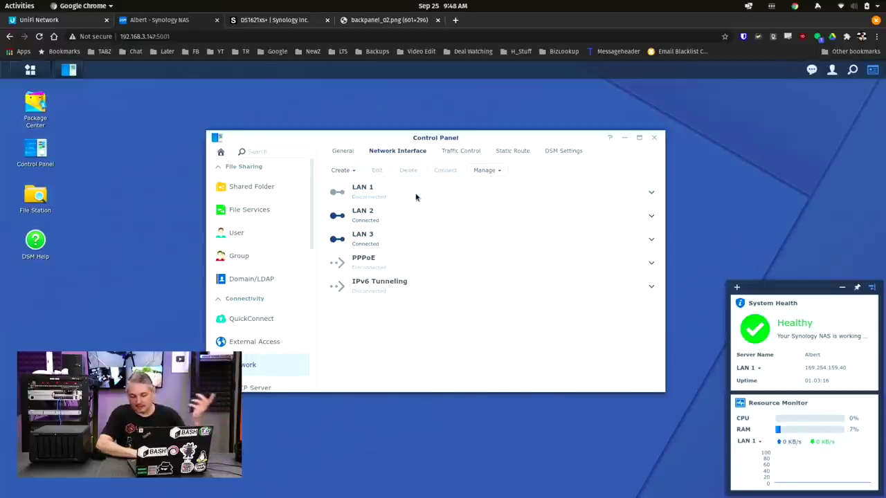
{"action": "left_click", "coordinate": [651, 216]}
{"action": "left_click", "coordinate": [651, 307]}
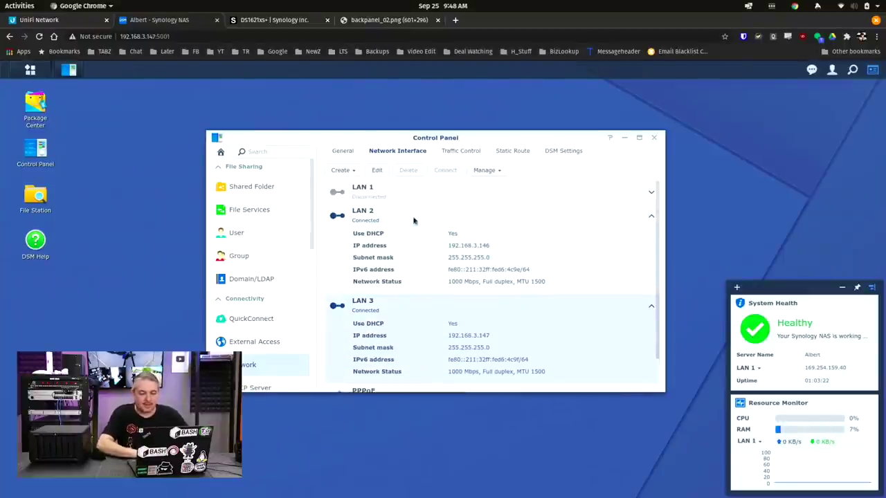
{"action": "left_click", "coordinate": [356, 172]}
- Start a new bond and choose IEEE 802.3ad Dynamic Link Aggregation mode
{"action": "left_click", "coordinate": [358, 183]}
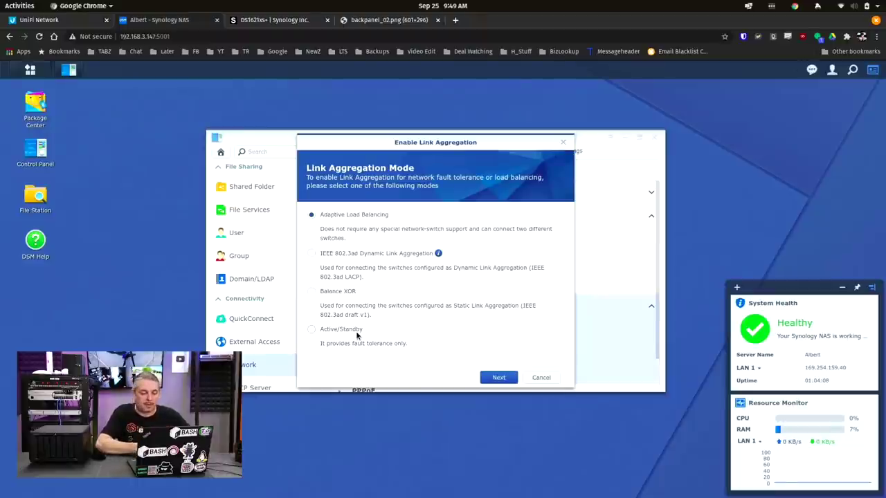
{"action": "left_click", "coordinate": [311, 254]}
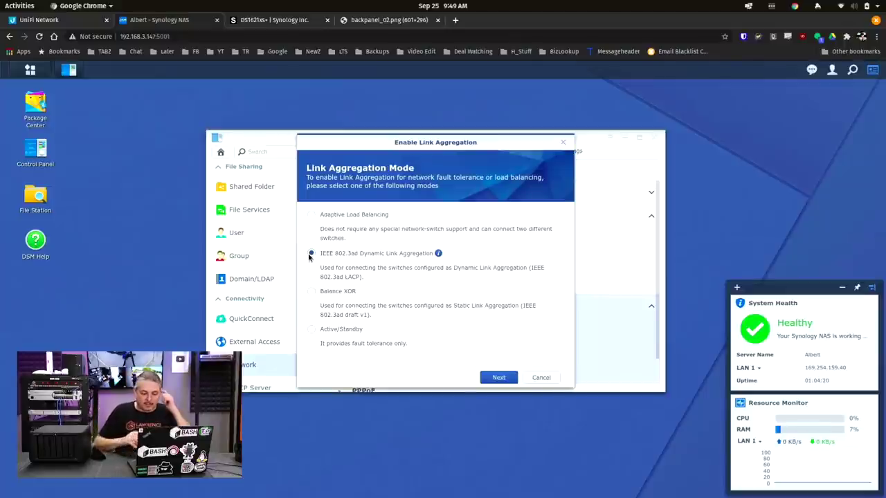
{"action": "left_click", "coordinate": [498, 377]}
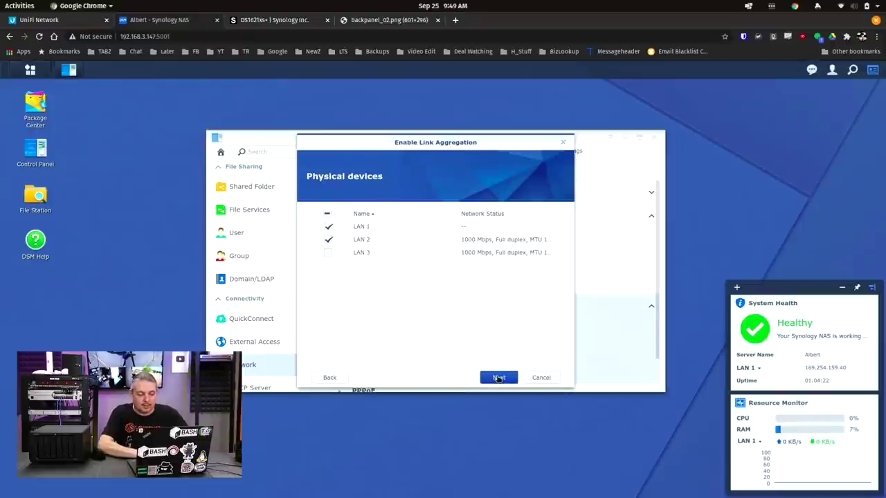
- Untick LAN 1 and tick LAN 3 so the bond uses LAN 2 and LAN 3
{"action": "left_click", "coordinate": [329, 229]}
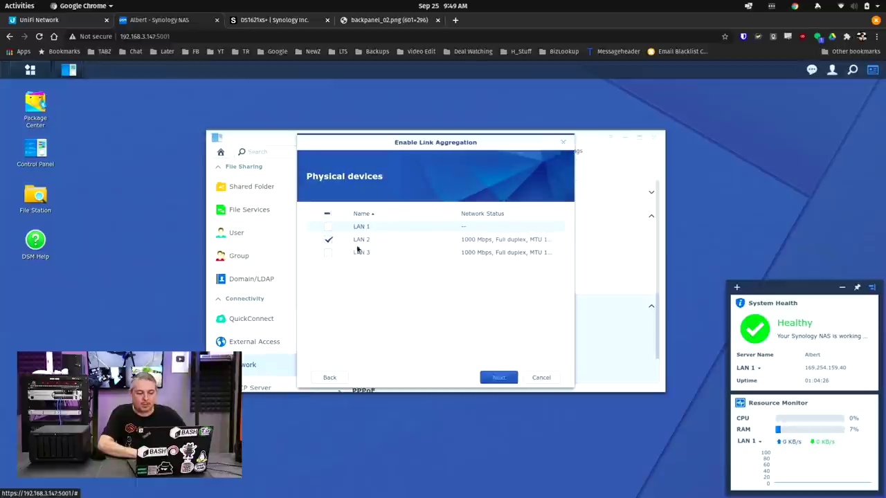
{"action": "left_click", "coordinate": [330, 254]}
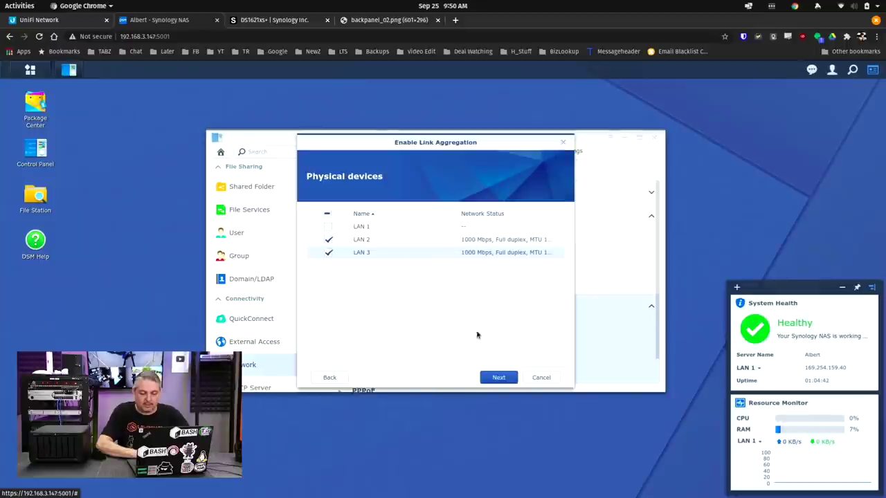
- Give the bond a manual IP of 192.168.3.233 and set it as the default gateway
{"action": "left_click", "coordinate": [499, 378]}
{"action": "left_click", "coordinate": [328, 230]}
{"action": "left_click", "coordinate": [468, 245]}
{"action": "key", "text": "BackSpace"}
{"action": "key", "text": "BackSpace"}
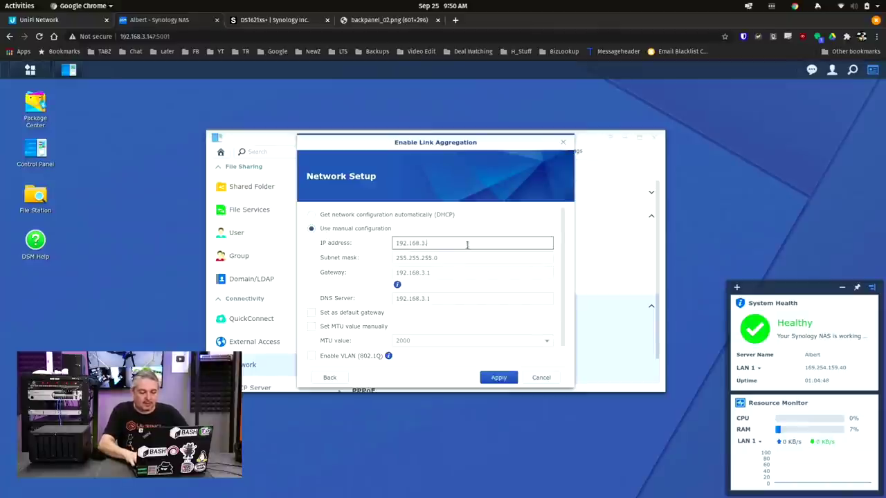
{"action": "type", "text": "233"}
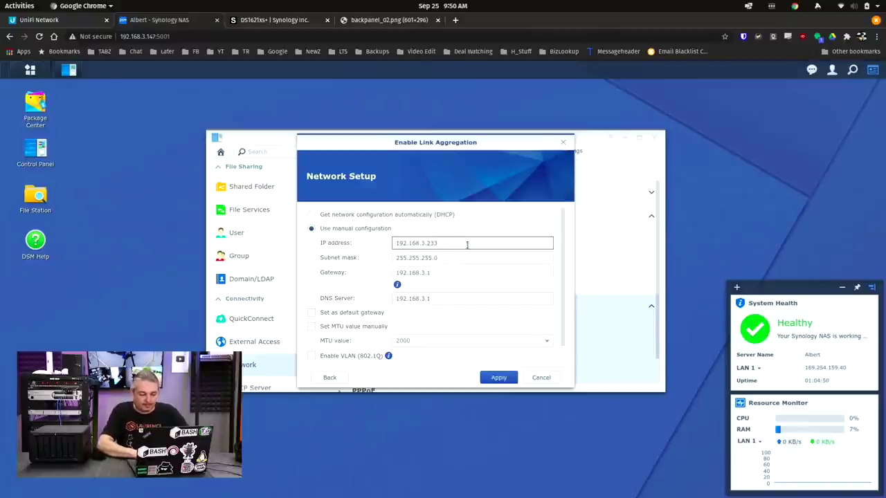
{"action": "key", "text": "ctrl+a"}
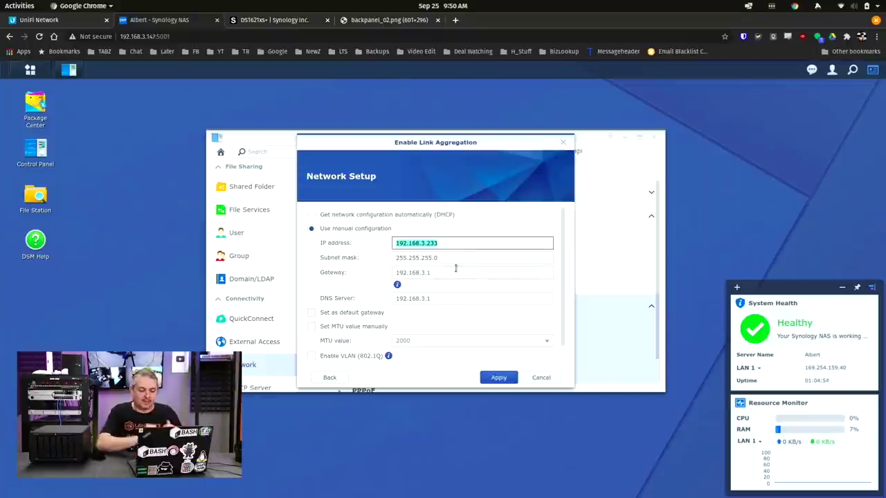
{"action": "scroll", "coordinate": [455, 267], "scroll_direction": "down", "scroll_amount": 1}
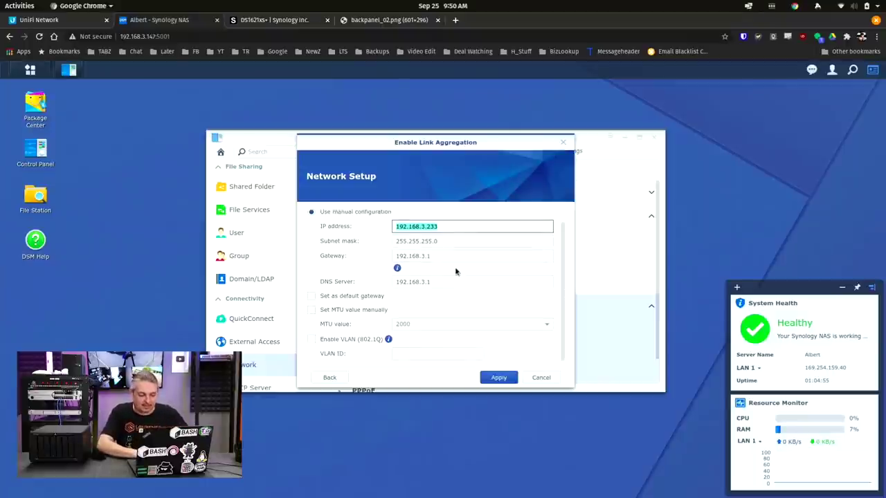
{"action": "left_click", "coordinate": [346, 299]}
{"action": "scroll", "coordinate": [374, 308], "scroll_direction": "up", "scroll_amount": 1}
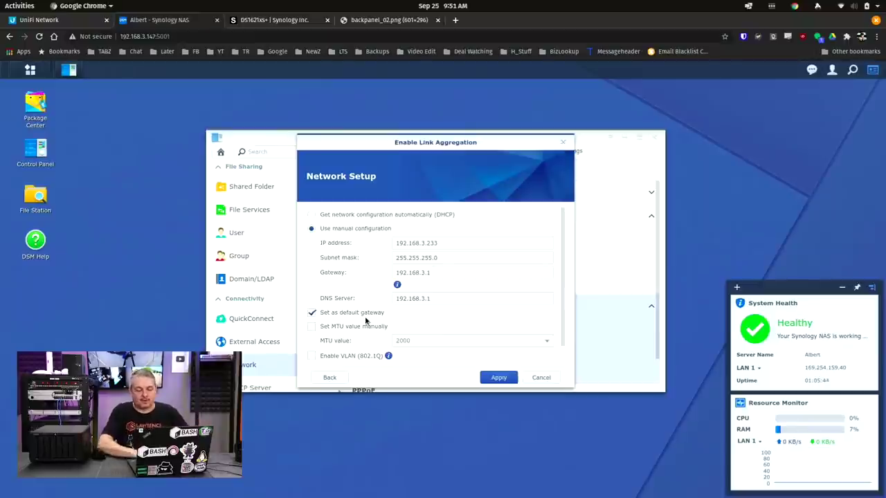
- Apply and confirm the bond settings, then switch to UniFi Network
{"action": "left_click", "coordinate": [500, 377]}
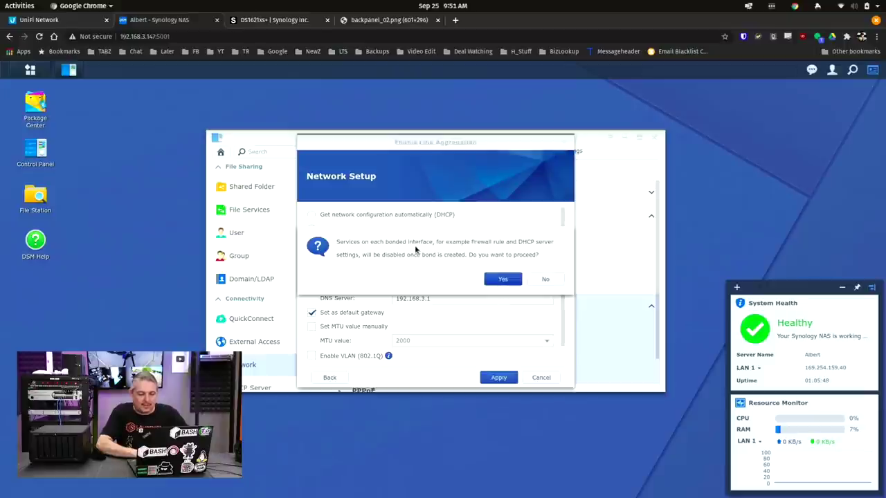
{"action": "left_click", "coordinate": [503, 277]}
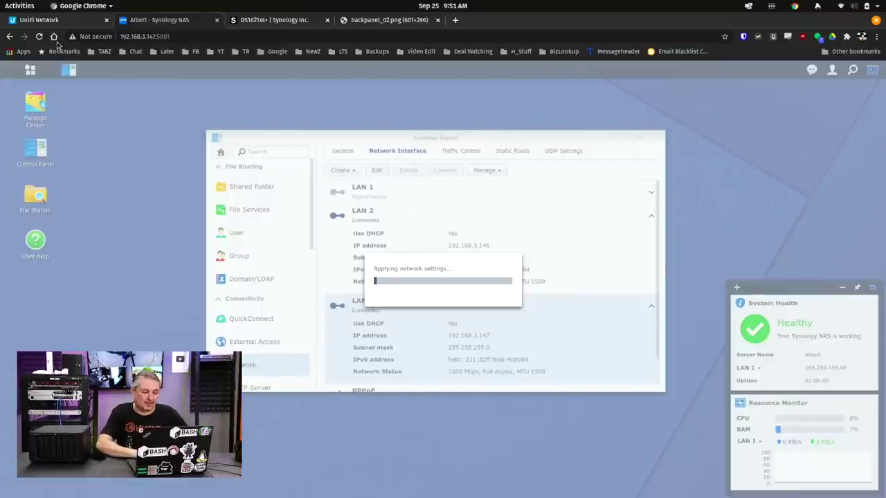
{"action": "left_click", "coordinate": [69, 20]}
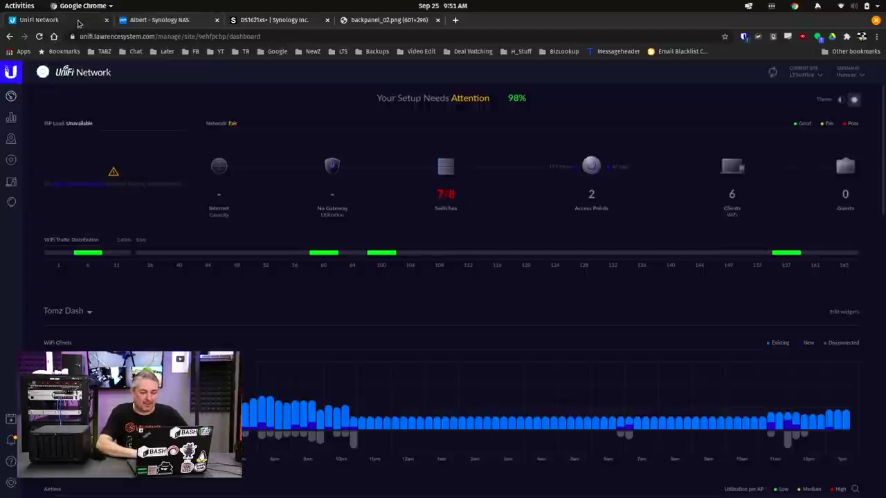
- Open port 10's settings on the Studio Rack Gen2 switch
{"action": "left_click", "coordinate": [10, 160]}
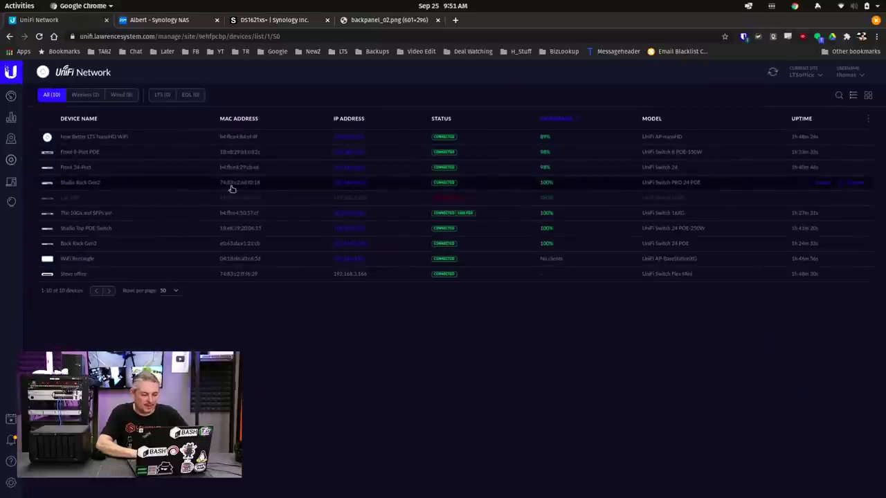
{"action": "left_click", "coordinate": [232, 185]}
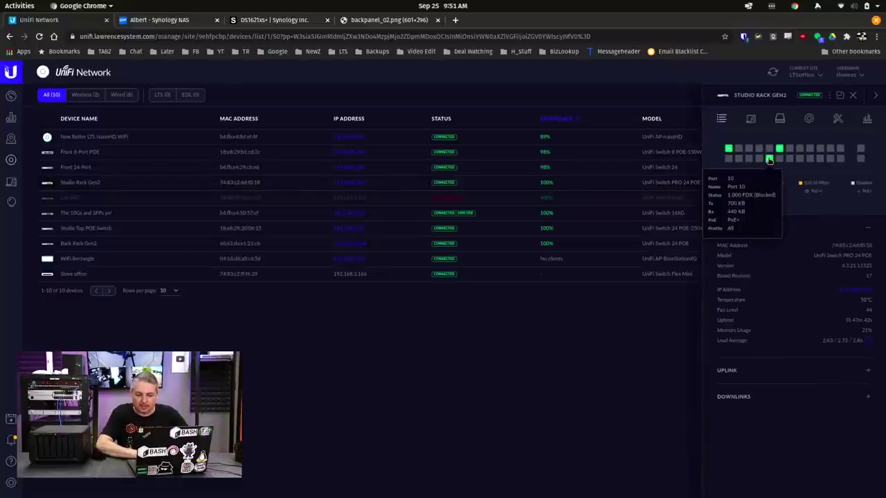
{"action": "left_click", "coordinate": [768, 160]}
{"action": "scroll", "coordinate": [866, 366], "scroll_direction": "down", "scroll_amount": 3}
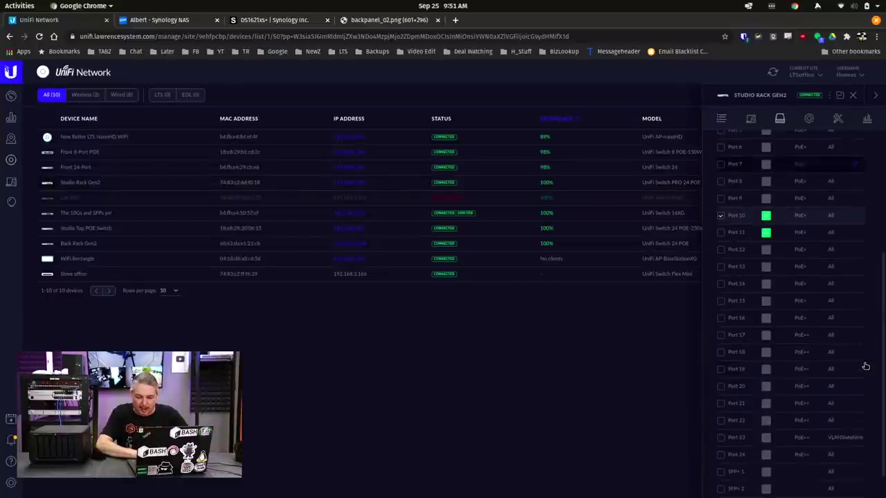
{"action": "left_click", "coordinate": [855, 220]}
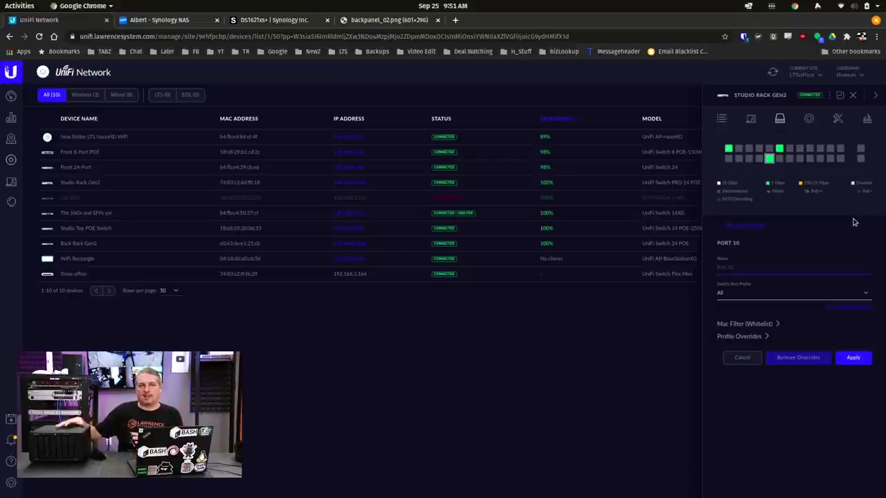
- Set port 10 to Aggregate with ports 10–11 and apply the change
{"action": "left_click", "coordinate": [751, 297]}
{"action": "left_click", "coordinate": [751, 299]}
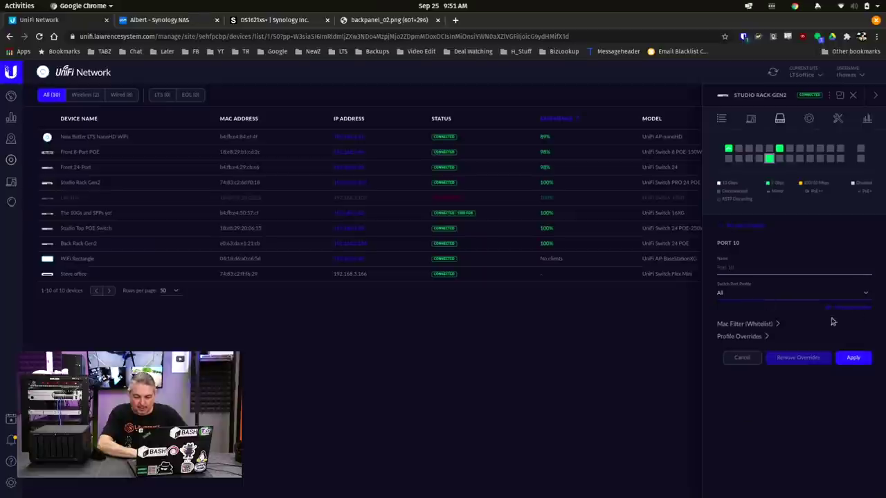
{"action": "left_click", "coordinate": [748, 336]}
{"action": "scroll", "coordinate": [799, 312], "scroll_direction": "down", "scroll_amount": 2}
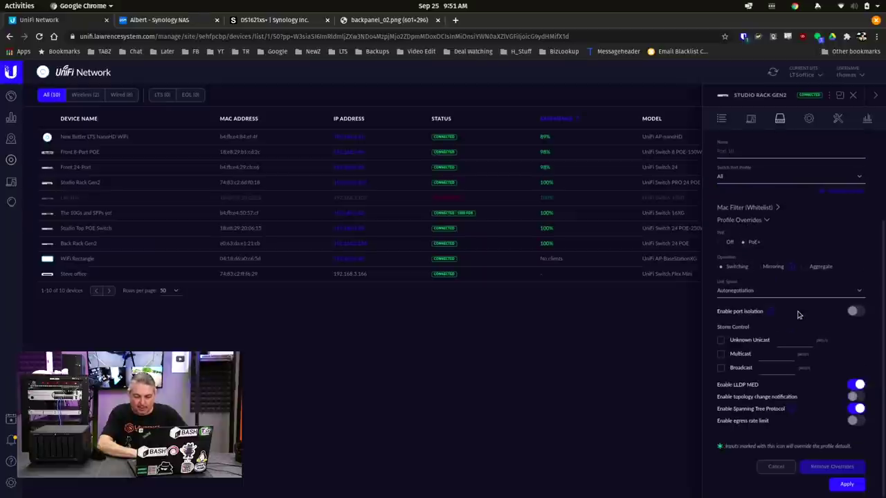
{"action": "left_click", "coordinate": [801, 266]}
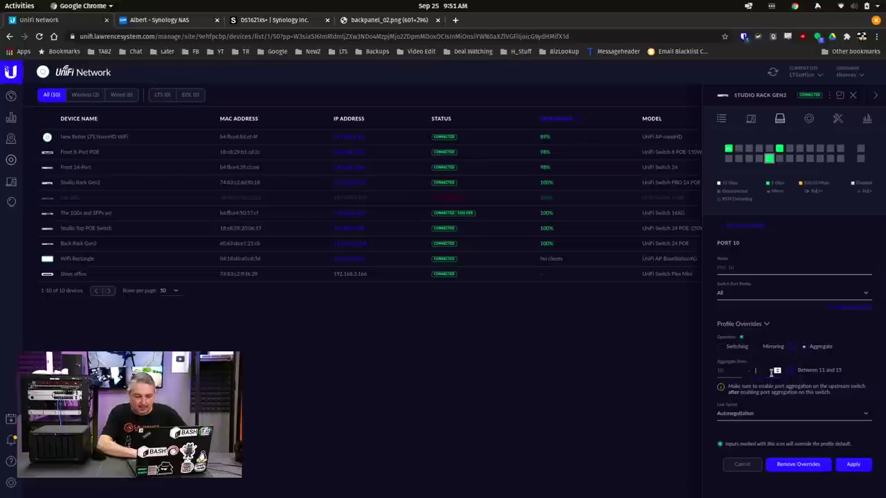
{"action": "type", "text": "11"}
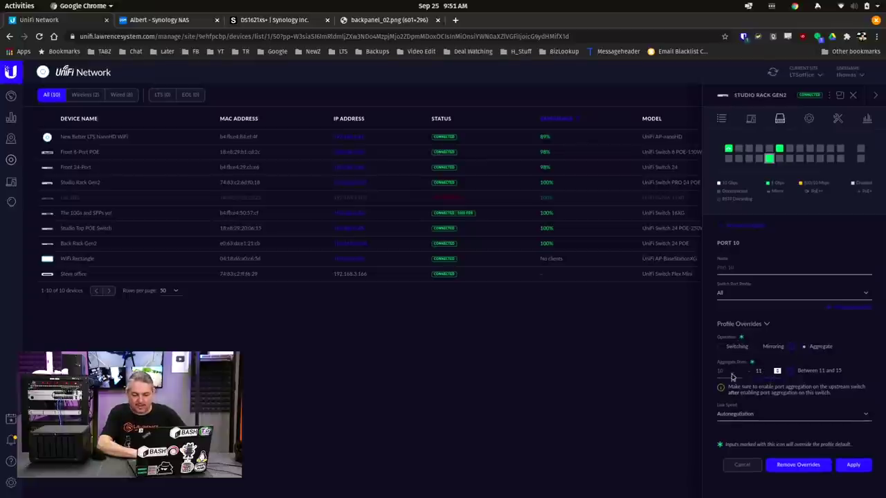
{"action": "left_click", "coordinate": [853, 467]}
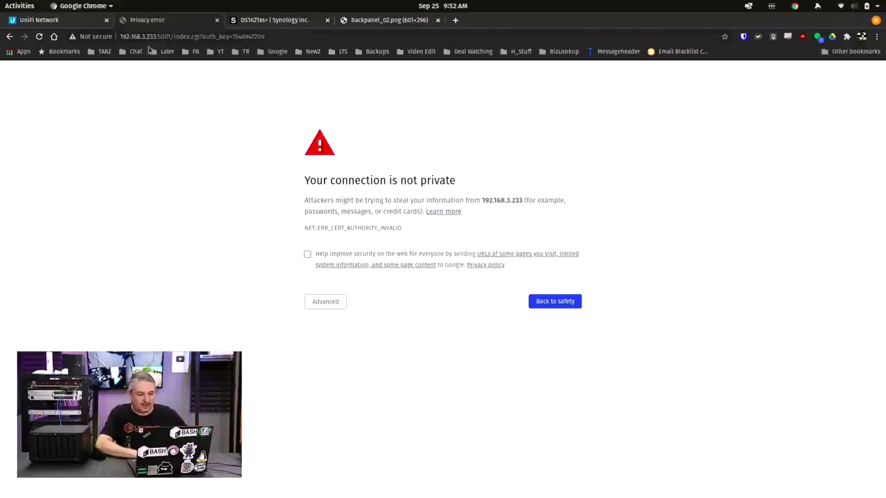
- Bypass the certificate warning, check Bond 1's LAN 2/LAN 3 members at 192.168.3.233, and reload
{"action": "left_click", "coordinate": [331, 301]}
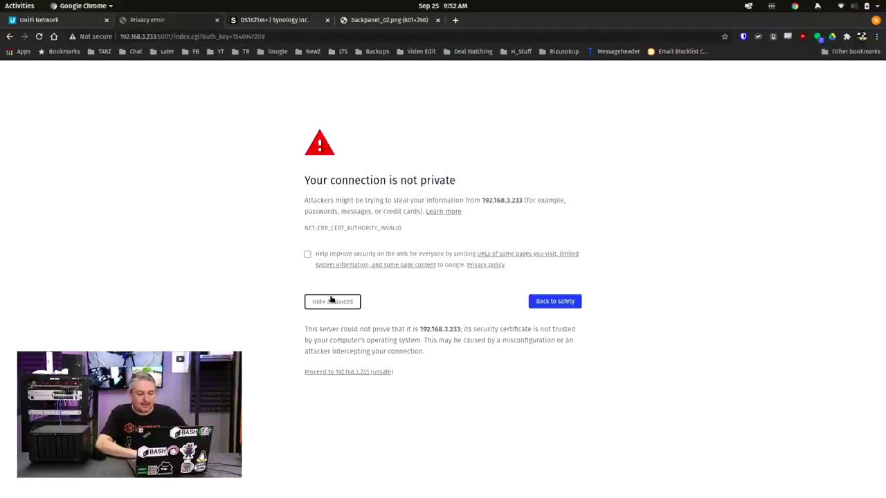
{"action": "left_click", "coordinate": [354, 373]}
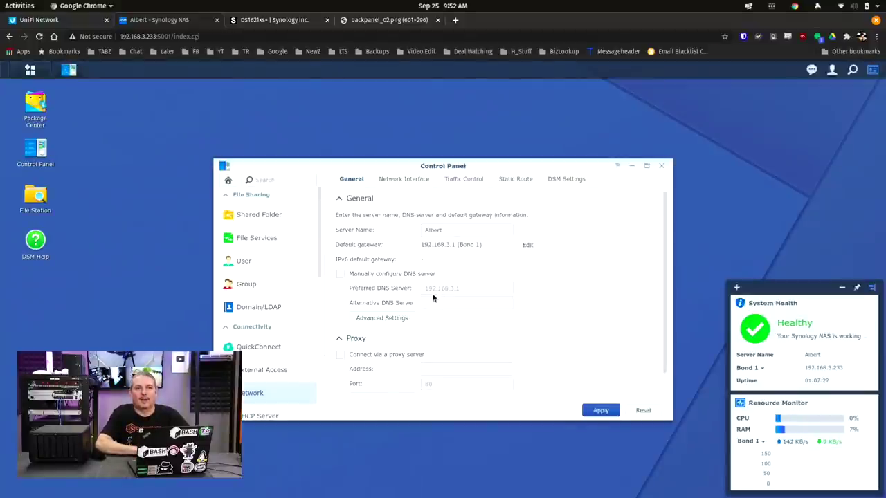
{"action": "left_click", "coordinate": [423, 180]}
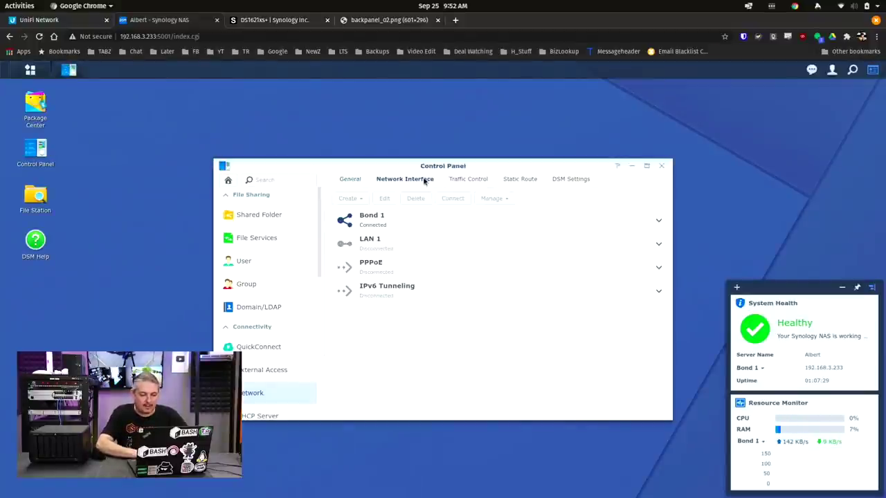
{"action": "left_click", "coordinate": [396, 217]}
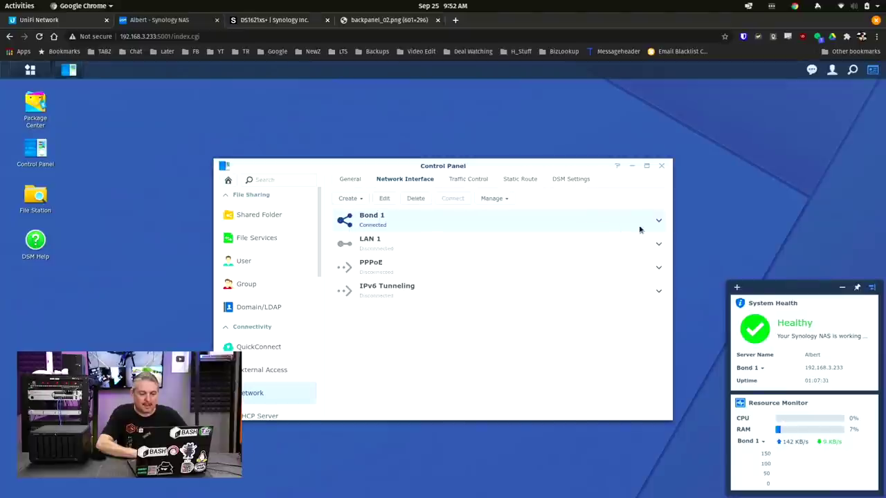
{"action": "left_click", "coordinate": [658, 223]}
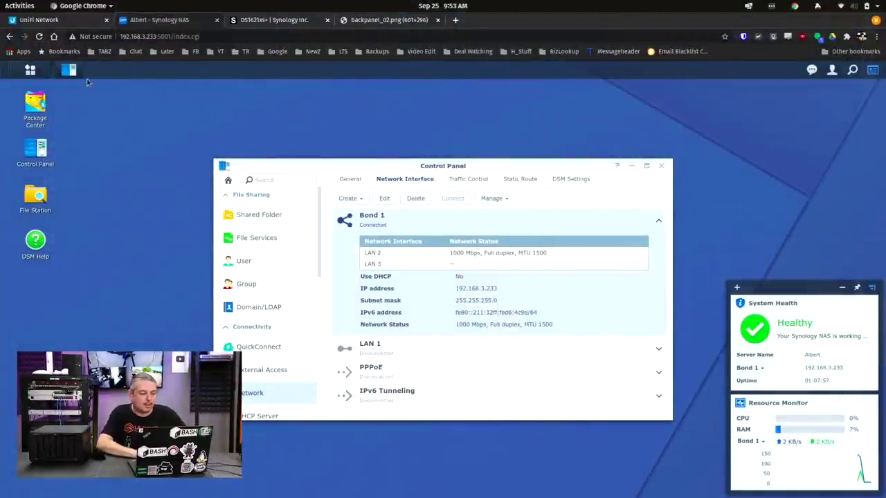
{"action": "left_click", "coordinate": [36, 39]}
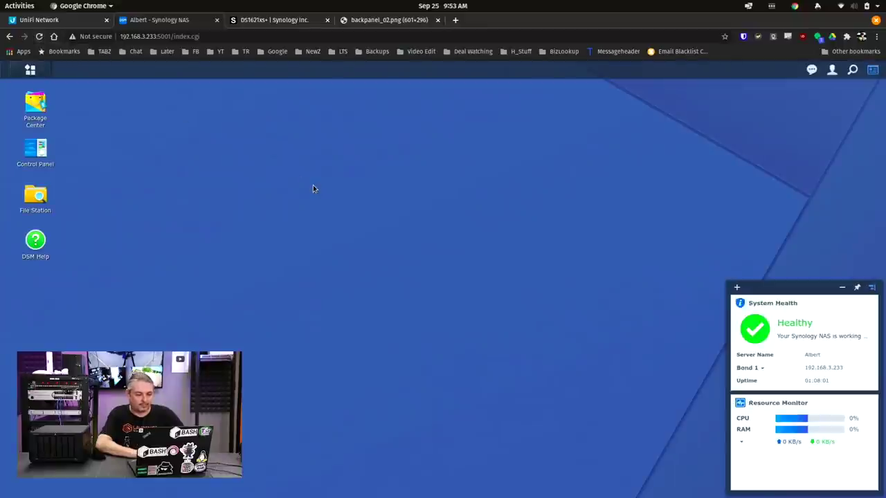
- Reopen Network Interface and expand Bond 1 to see LAN 2 and LAN 3 totalling 2000 Mbps
{"action": "left_click", "coordinate": [46, 147]}
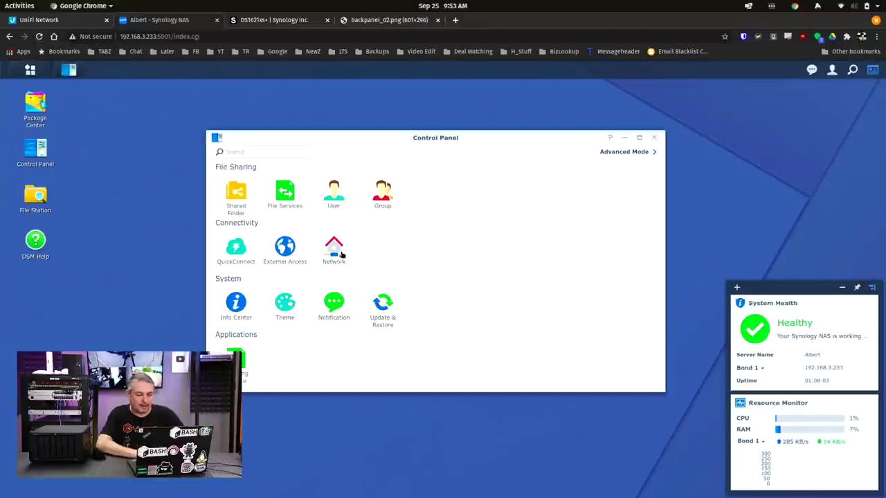
{"action": "left_click", "coordinate": [333, 249]}
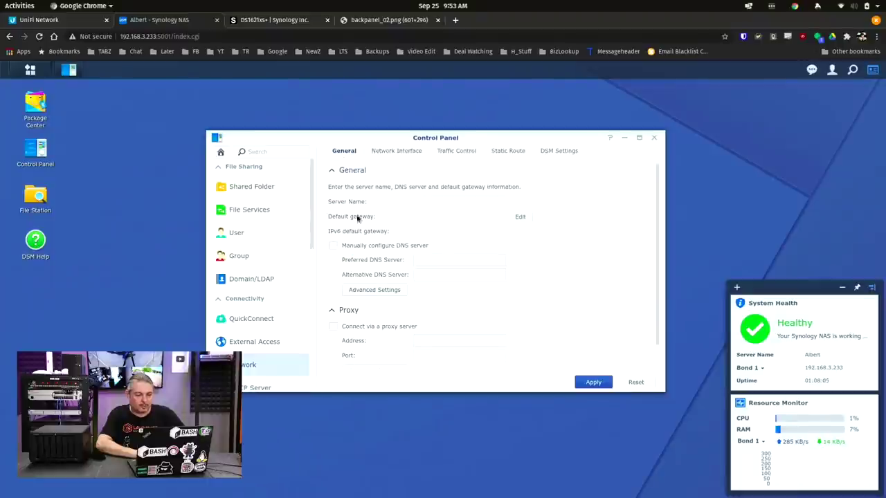
{"action": "left_click", "coordinate": [416, 151]}
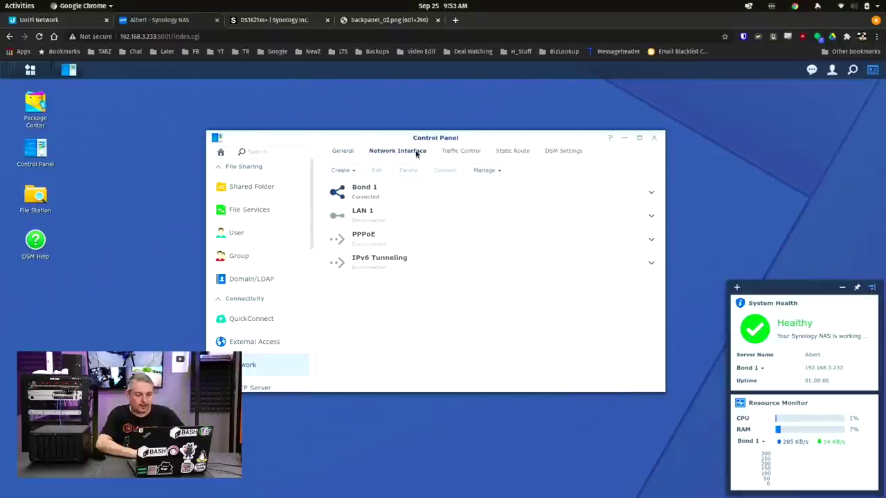
{"action": "left_click", "coordinate": [455, 197]}
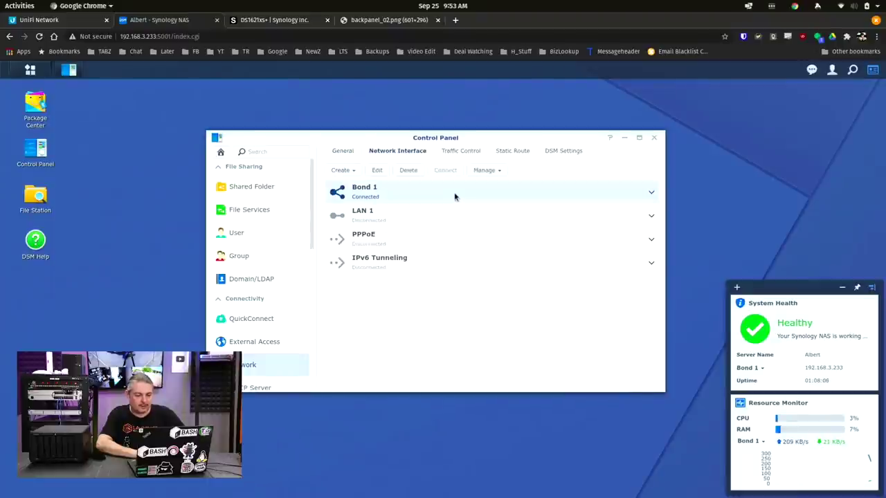
{"action": "left_click", "coordinate": [651, 194]}
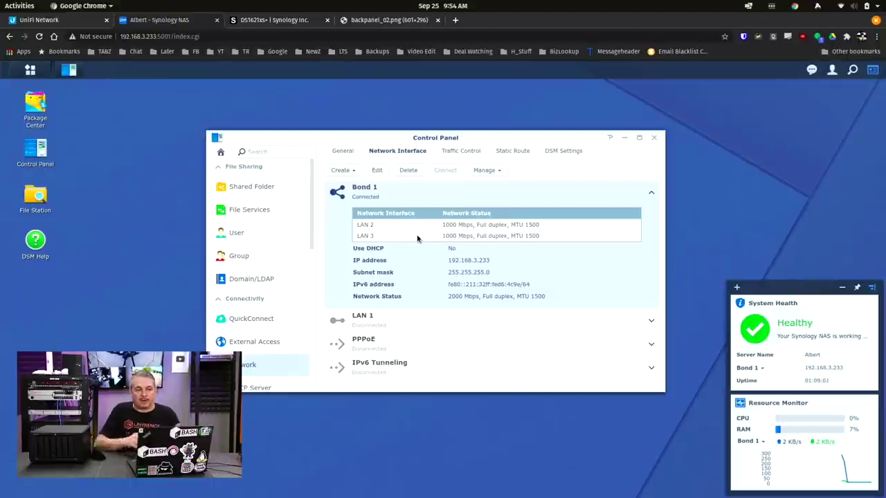
- Close Bond 1's settings unchanged, then delete Bond 1 and confirm the removal
{"action": "left_click", "coordinate": [377, 172]}
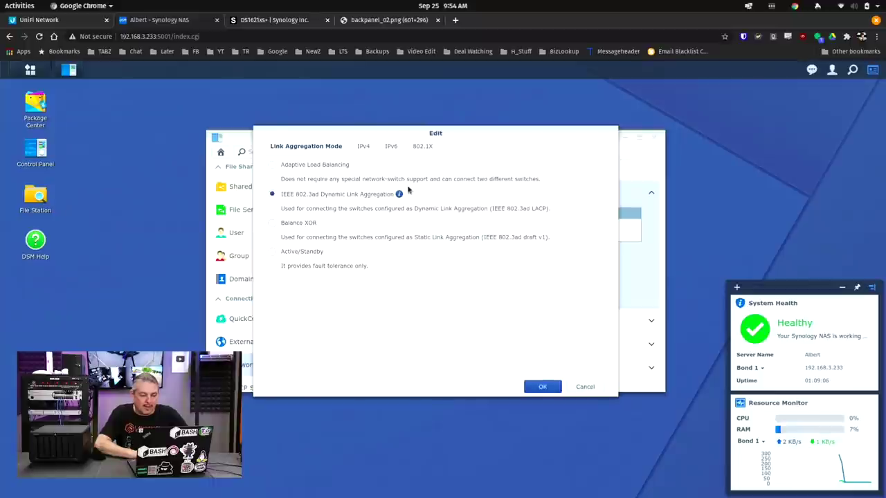
{"action": "left_click", "coordinate": [543, 385]}
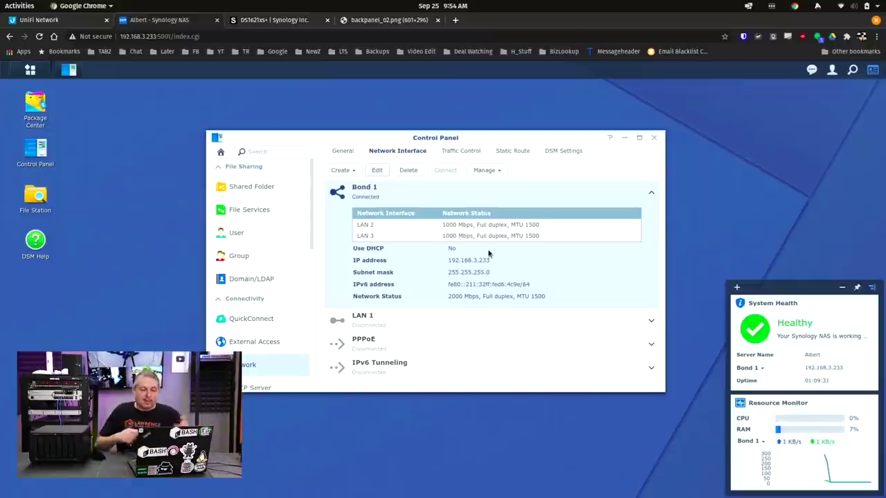
{"action": "left_click", "coordinate": [416, 173]}
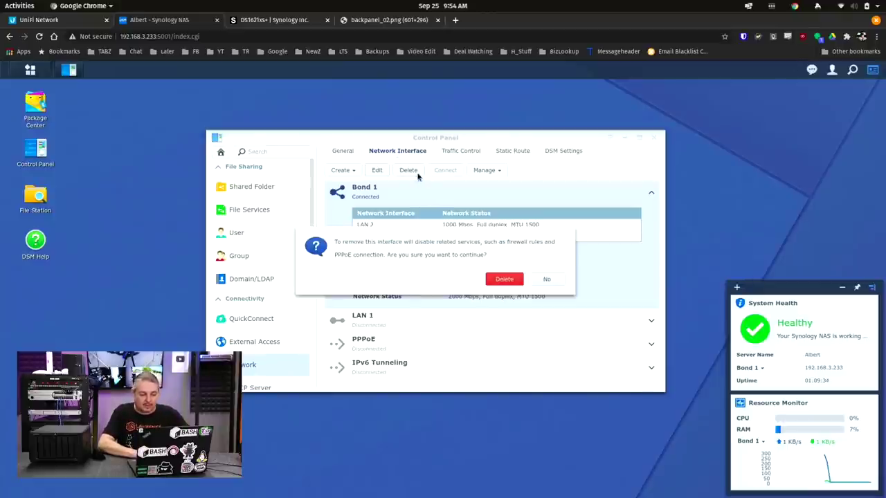
{"action": "left_click", "coordinate": [505, 280]}
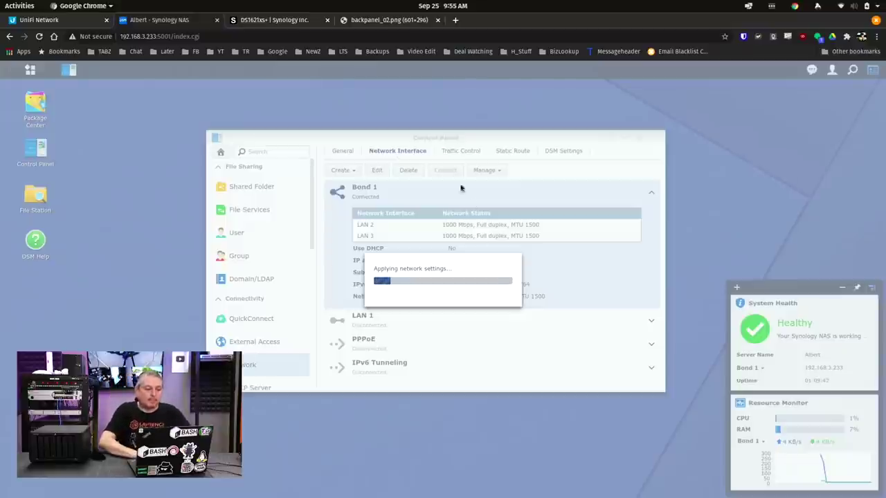
- Widen the UniFi switch port aggregation from ports 10-11 to 10-12, then return to the NAS tab
{"action": "left_click", "coordinate": [52, 21]}
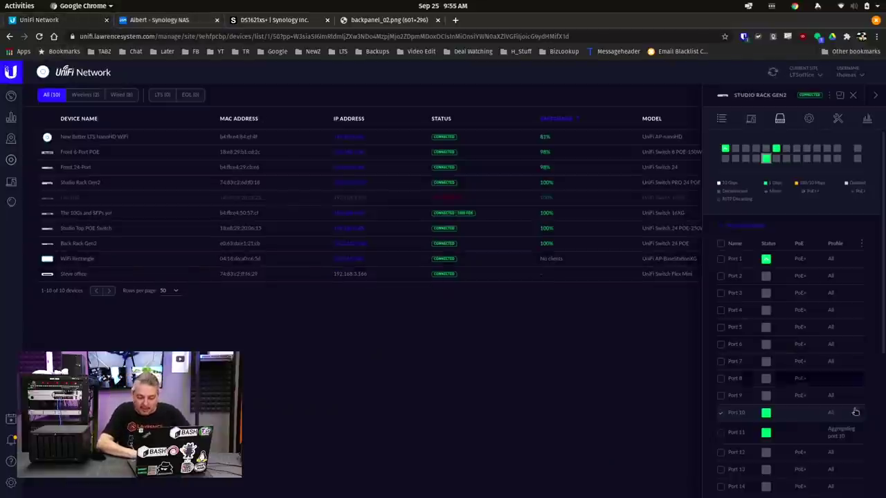
{"action": "left_click", "coordinate": [858, 376]}
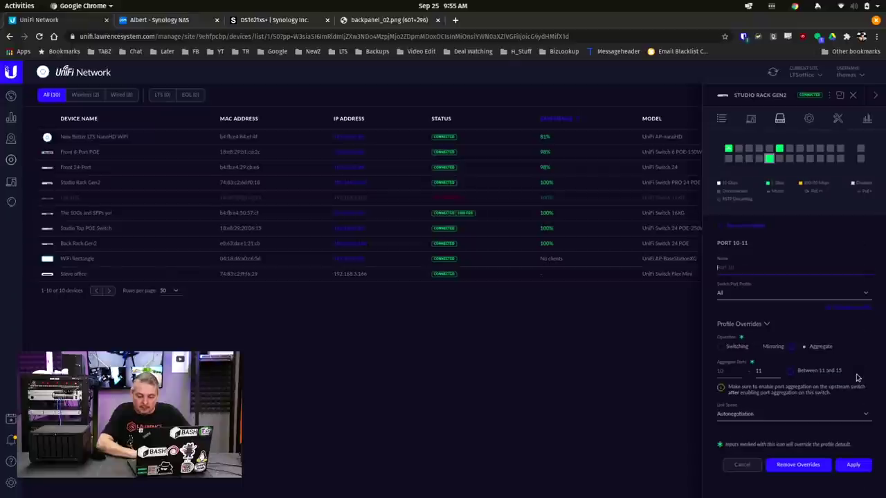
{"action": "left_click", "coordinate": [777, 368]}
{"action": "left_click", "coordinate": [856, 466]}
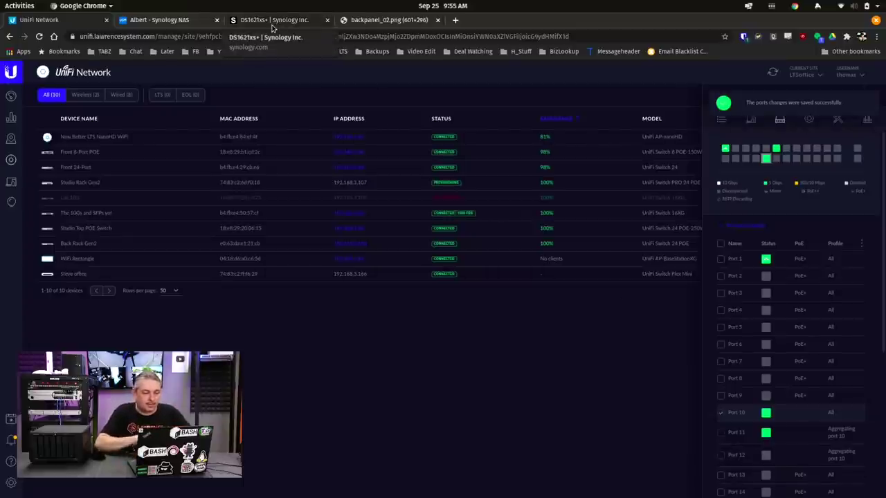
{"action": "left_click", "coordinate": [273, 21]}
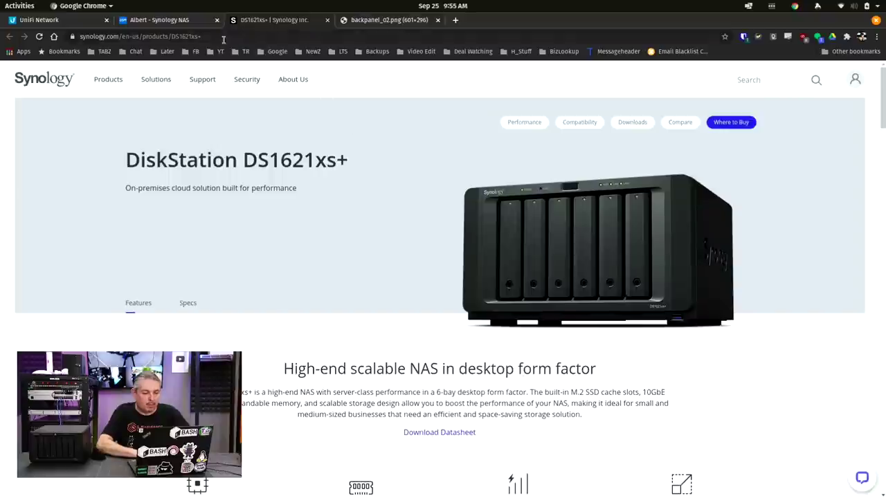
{"action": "left_click", "coordinate": [159, 20]}
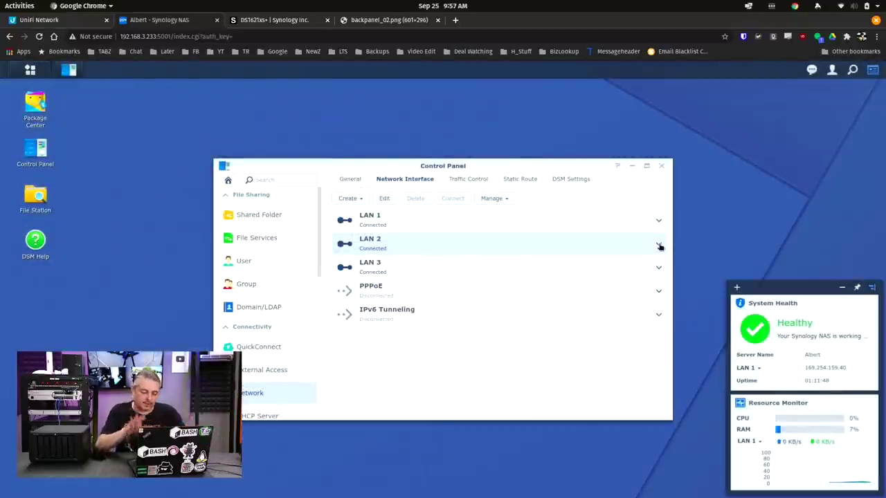
- Check the switch aggregation, then expand LAN 2 in DSM to show its static 192.168.3.233 address
{"action": "left_click", "coordinate": [71, 21]}
{"action": "mouse_move", "coordinate": [765, 159]}
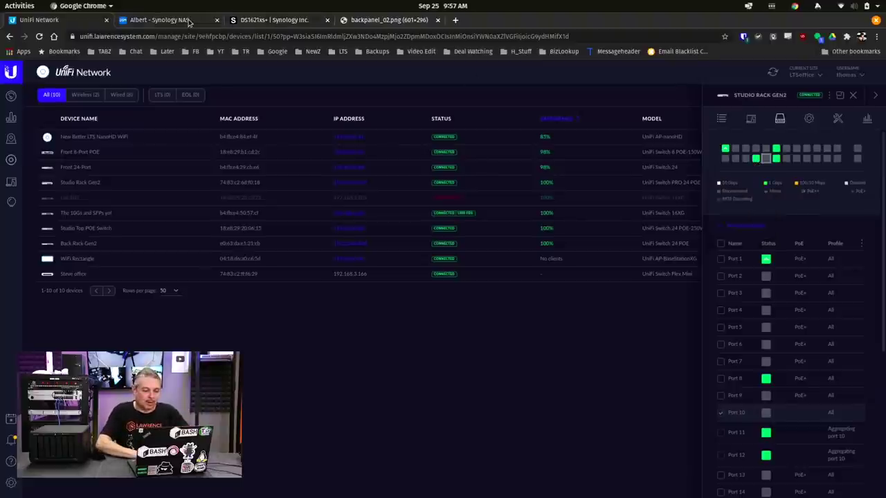
{"action": "left_click", "coordinate": [166, 19]}
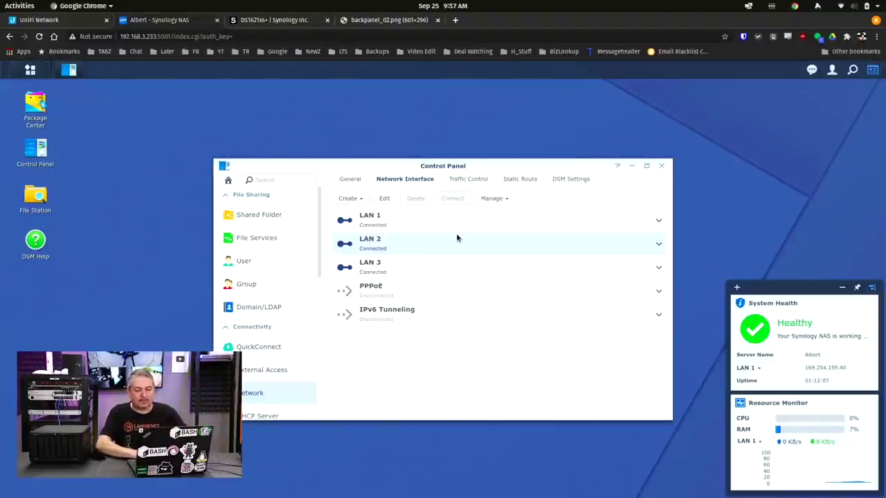
{"action": "left_click", "coordinate": [659, 245]}
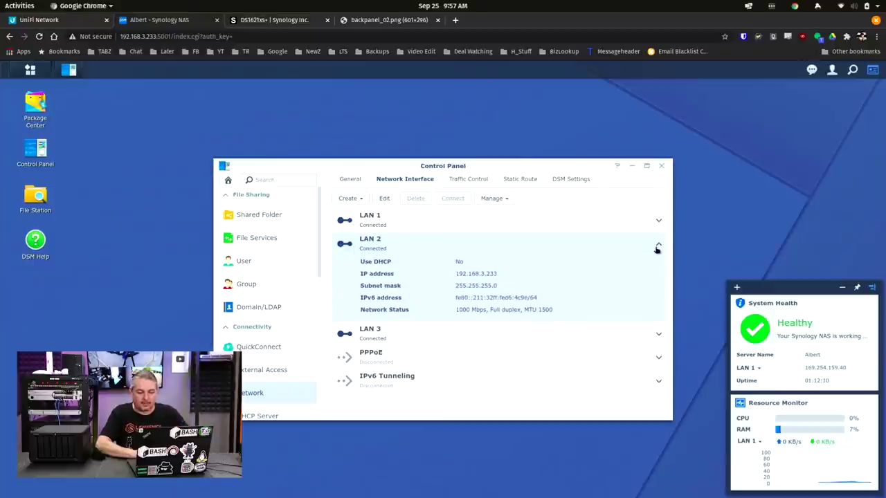
- Start a new IEEE 802.3ad Dynamic Link Aggregation bond with LAN 1, LAN 2 and LAN 3
{"action": "left_click", "coordinate": [362, 200]}
{"action": "left_click", "coordinate": [372, 215]}
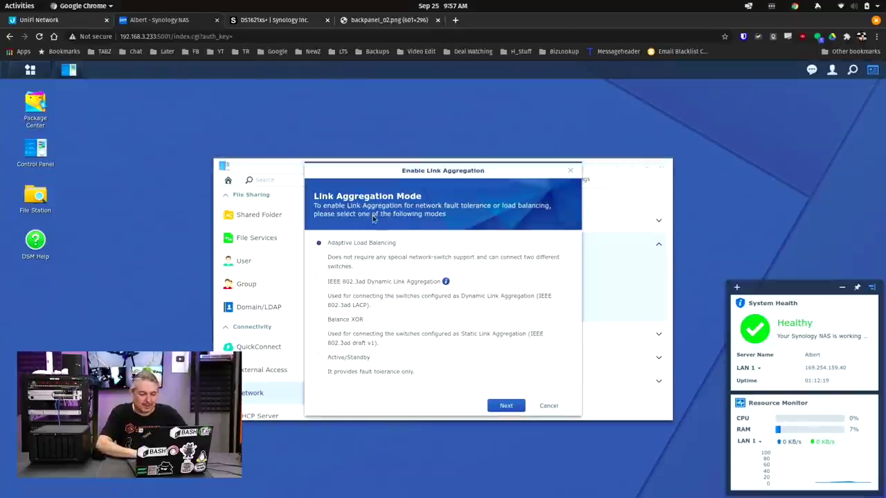
{"action": "left_click", "coordinate": [352, 283]}
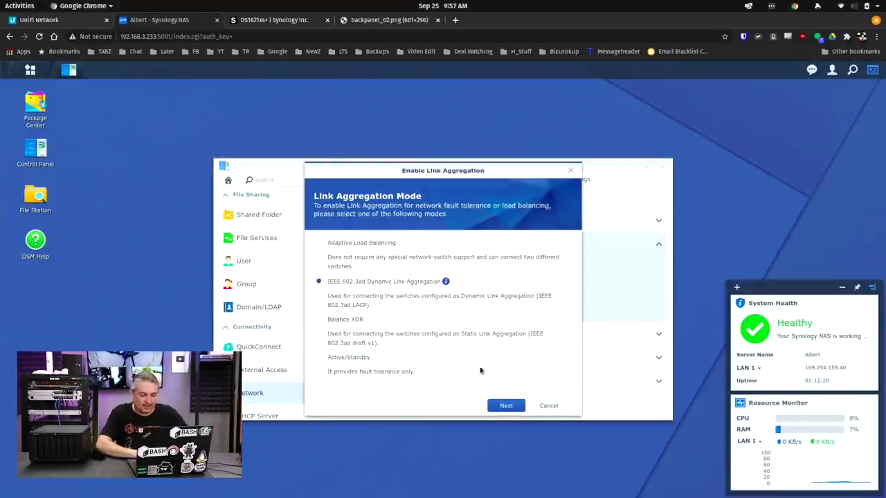
{"action": "left_click", "coordinate": [508, 407]}
{"action": "left_click", "coordinate": [336, 280]}
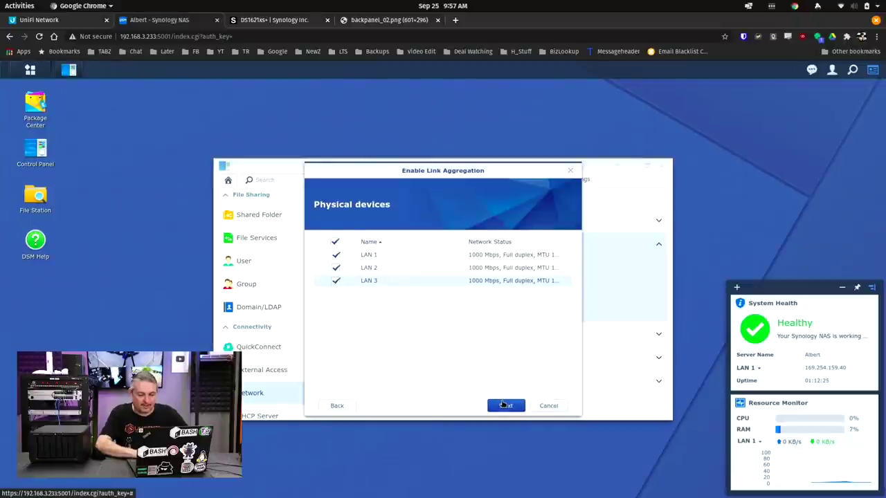
{"action": "left_click", "coordinate": [503, 405]}
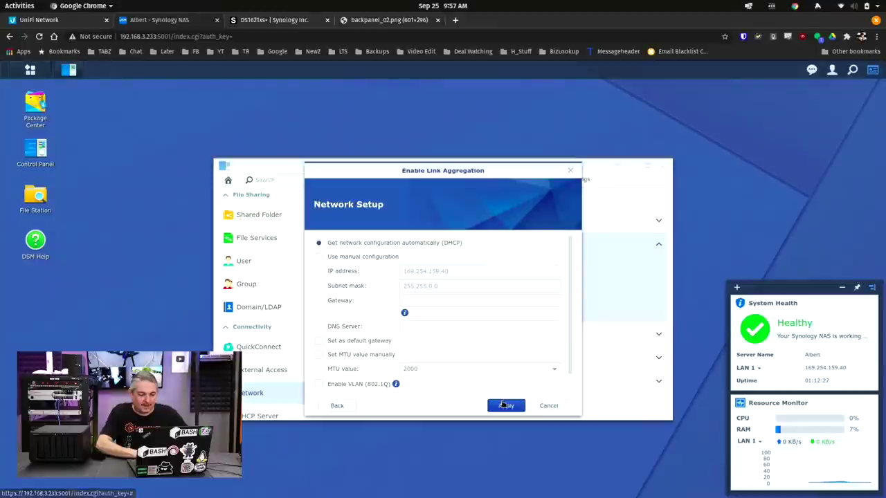
- Give the bond manual IP 192.168.3.233 with gateway 192.168.3.1
{"action": "left_click", "coordinate": [330, 256]}
{"action": "left_click", "coordinate": [473, 271]}
{"action": "type", "text": "192.168.3.233"}
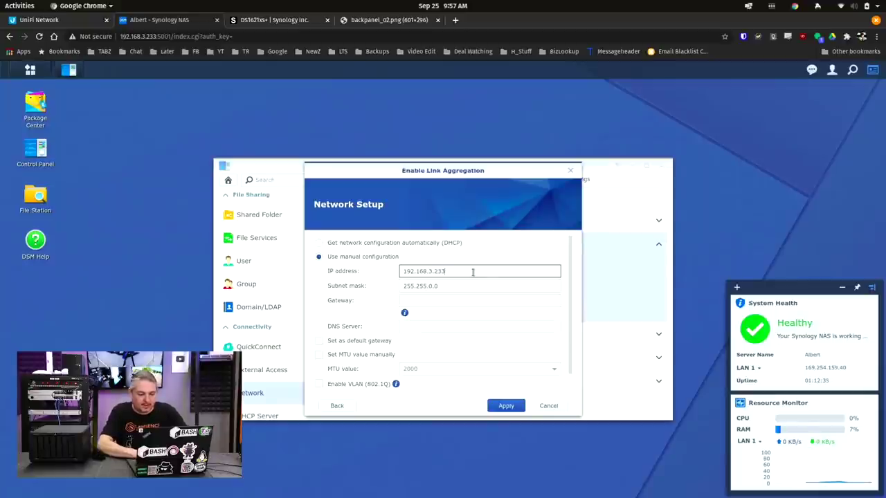
{"action": "key", "text": "ctrl+a"}
{"action": "key", "text": "ctrl+c"}
{"action": "key", "text": "Tab"}
{"action": "key", "text": "Tab"}
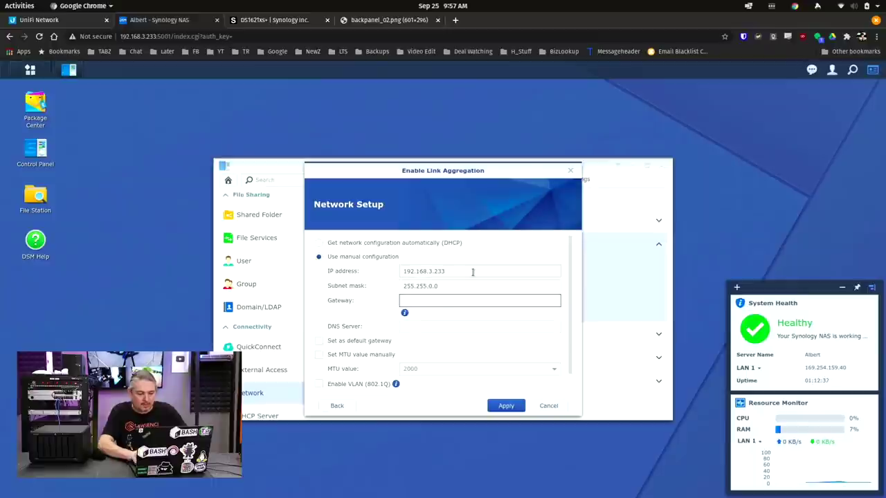
{"action": "key", "text": "ctrl+v"}
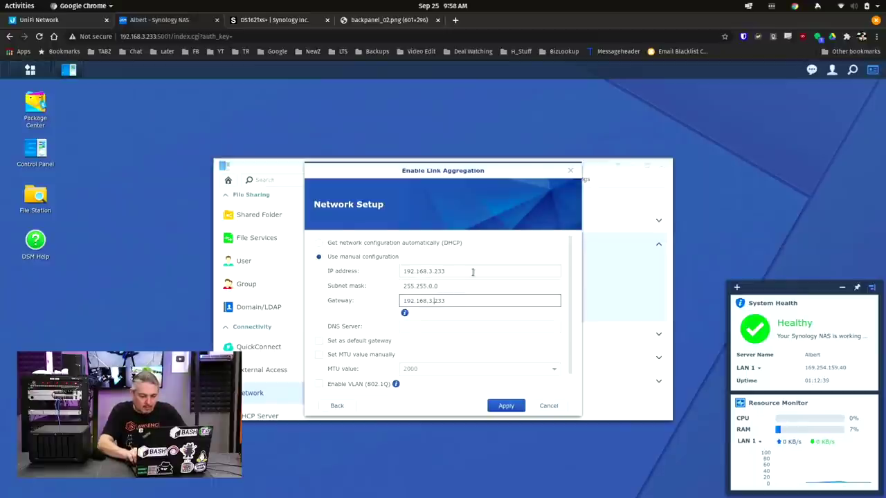
{"action": "key", "text": "shift+End"}
{"action": "type", "text": "1"}
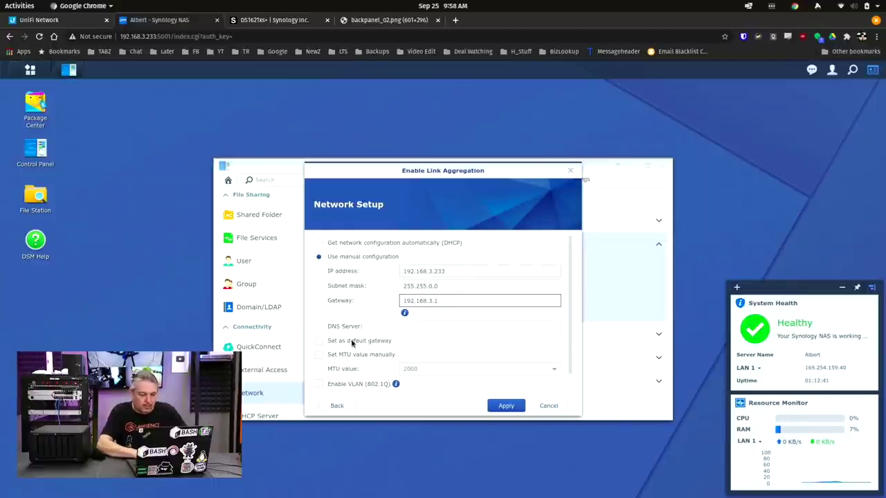
- Make the bond the default gateway with DNS server 192.168.3.1, and apply the bond
{"action": "left_click", "coordinate": [351, 343]}
{"action": "left_click", "coordinate": [443, 325]}
{"action": "left_click", "coordinate": [461, 300]}
{"action": "double_click", "coordinate": [461, 300]}
{"action": "key", "text": "ctrl+c"}
{"action": "left_click", "coordinate": [437, 329]}
{"action": "key", "text": "ctrl+v"}
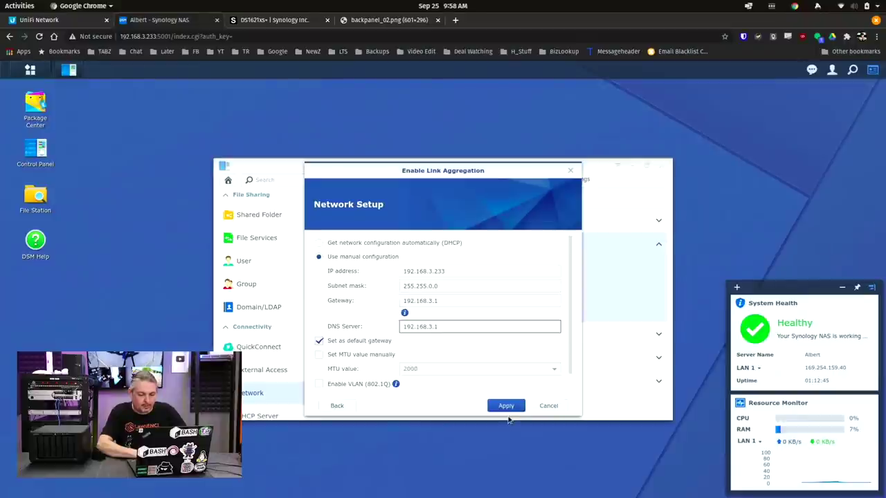
{"action": "left_click", "coordinate": [509, 406]}
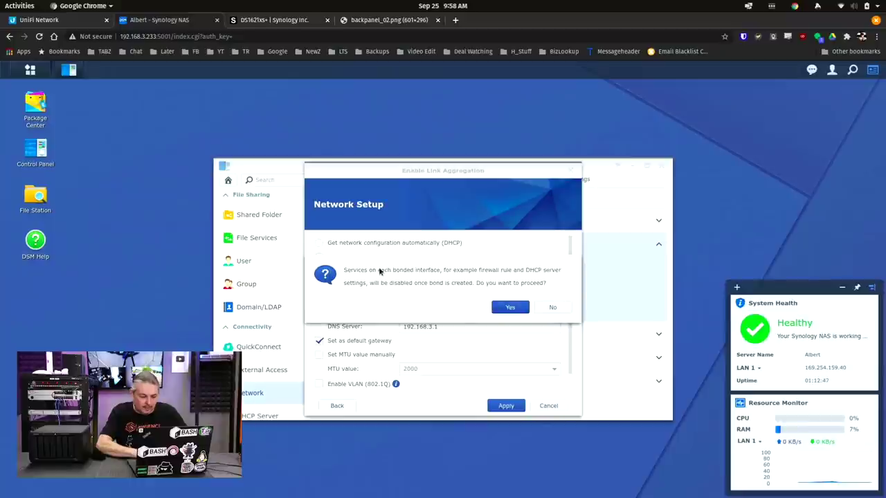
{"action": "left_click", "coordinate": [510, 308]}
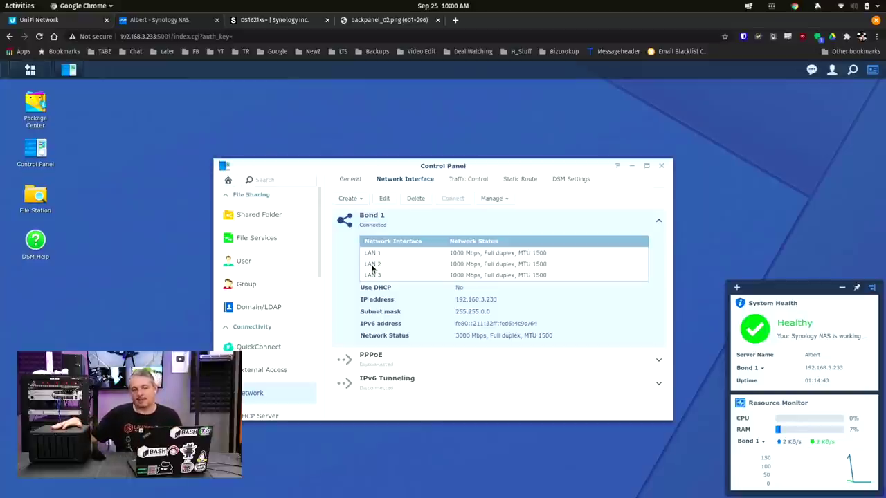
- Run a continuous ping to 192.168.3.233 in Terminal, placed beside the DSM Control Panel window
{"action": "key", "text": "alt+Tab"}
{"action": "type", "text": "ping 192.168.3.233"}
{"action": "key", "text": "Return"}
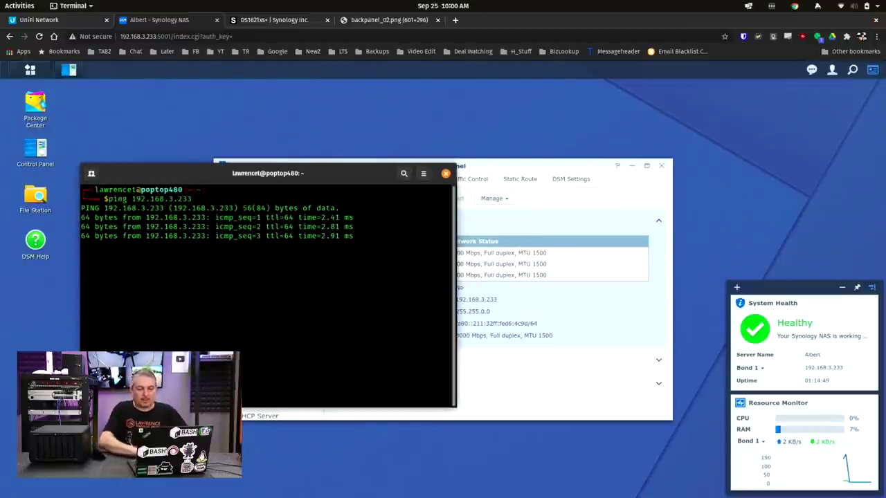
{"action": "left_click_drag", "start_coordinate": [350, 179], "coordinate": [303, 27]}
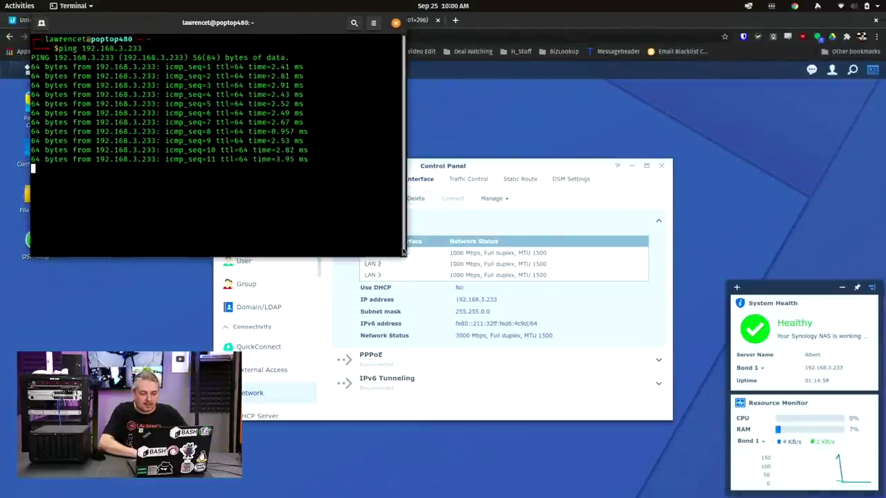
{"action": "left_click_drag", "start_coordinate": [531, 169], "coordinate": [643, 101]}
{"action": "key", "text": "alt+Tab"}
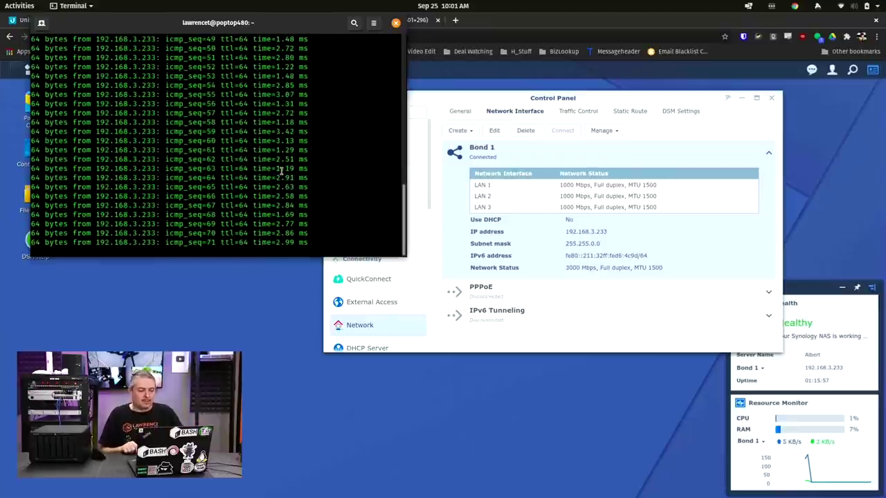
{"action": "key", "text": "ctrl+c"}
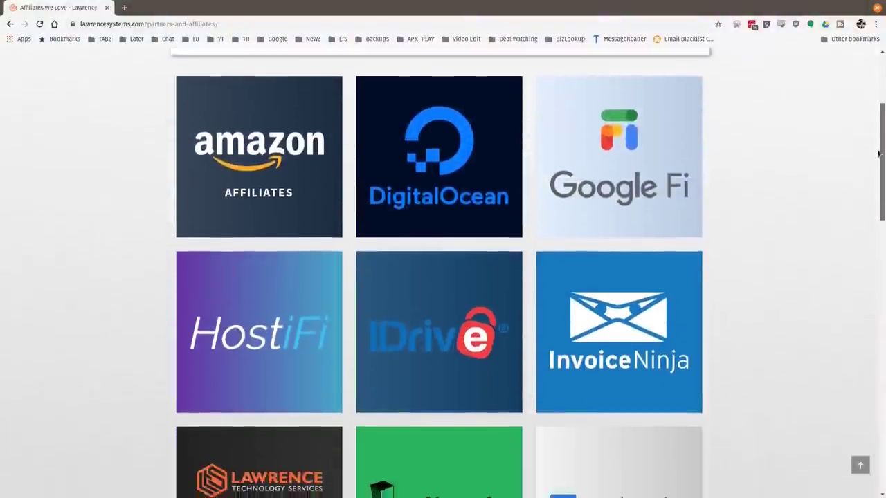
- Scroll further down the affiliates page to the Tech Supply Direct tile and its coupon offer
{"action": "left_click_drag", "start_coordinate": [874, 181], "coordinate": [795, 264]}
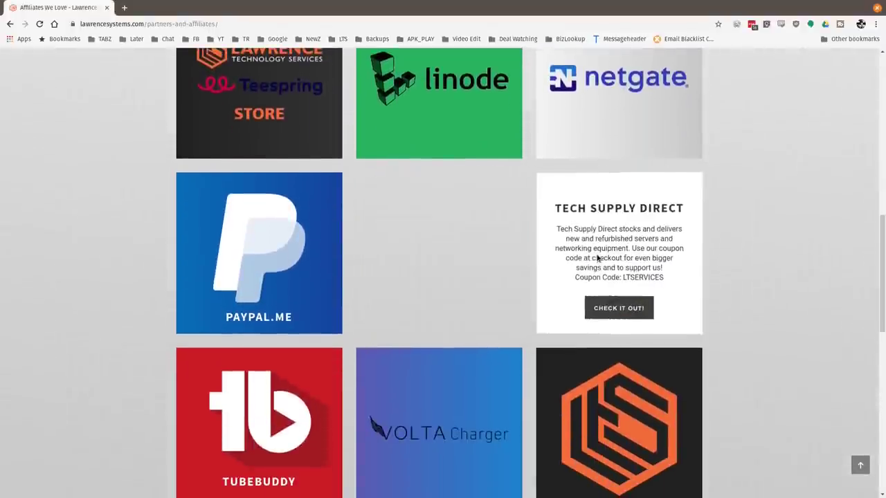